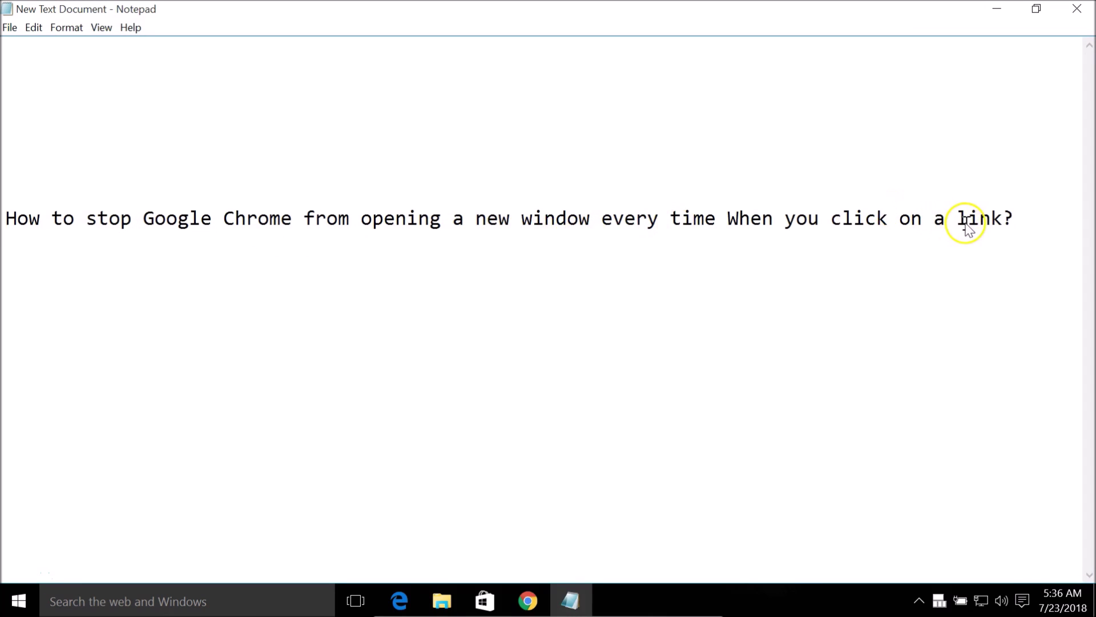
Minimize the Notepad note asking about Chrome opening links in new windows
{"action": "left_click", "coordinate": [999, 8]}
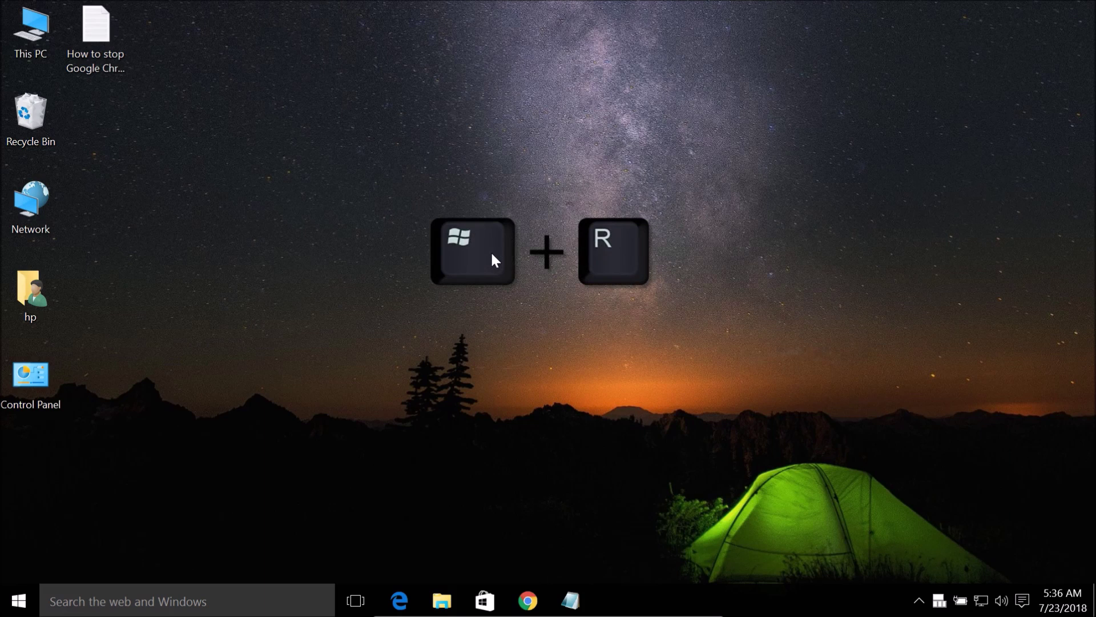
Run 'control panel' from the Windows Run dialog
{"action": "key", "text": "super+r"}
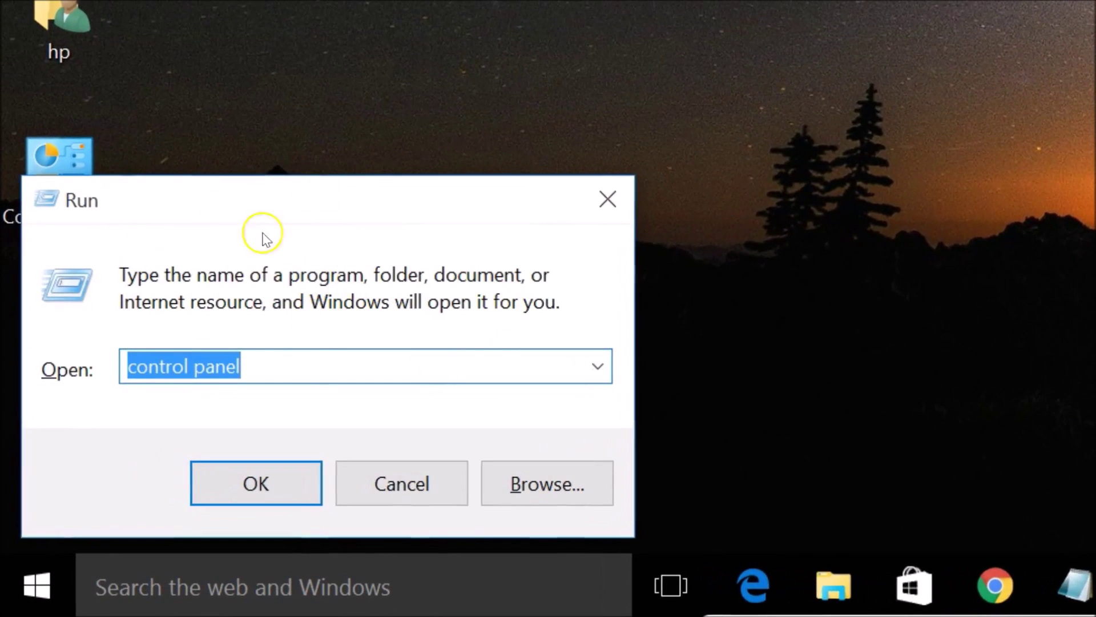
{"action": "key", "text": "BackSpace"}
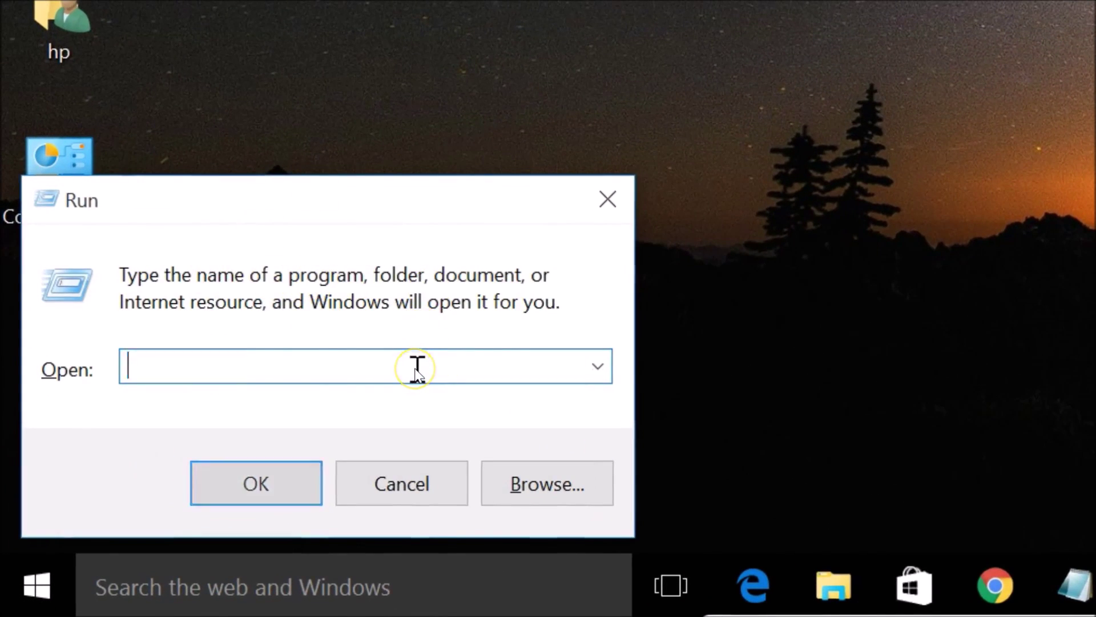
{"action": "type", "text": "contro"}
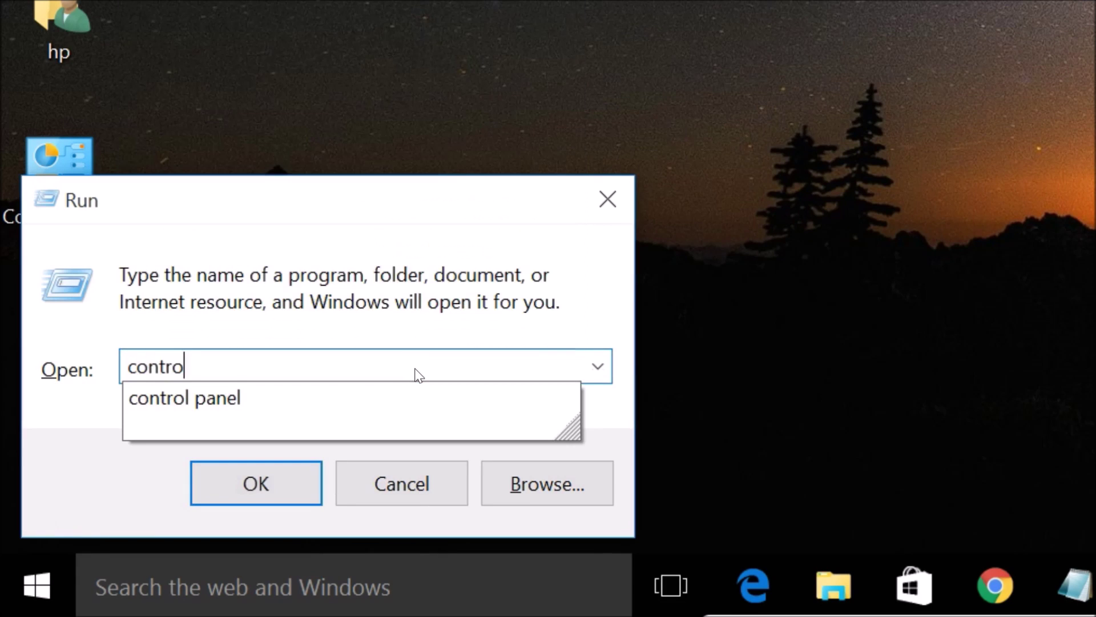
{"action": "type", "text": "l panel"}
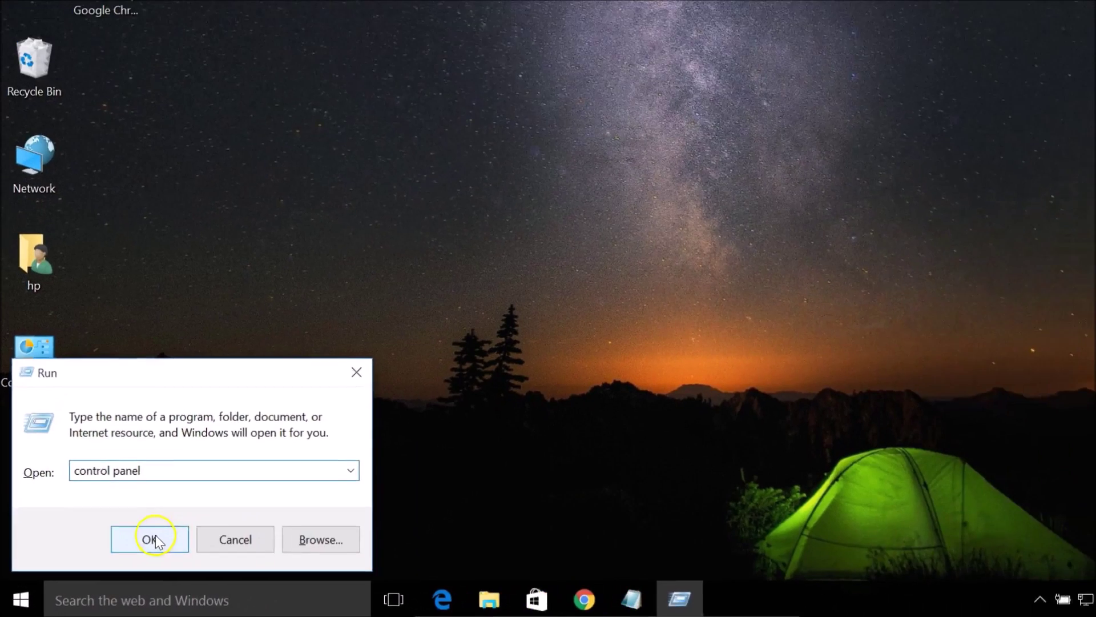
{"action": "left_click", "coordinate": [251, 488]}
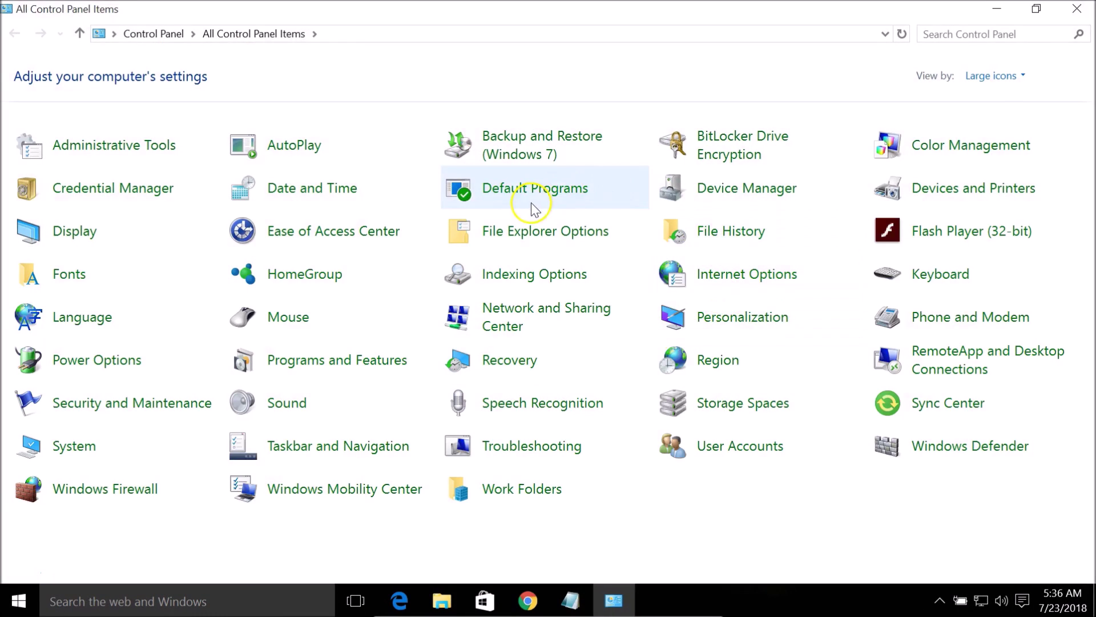
Set Control Panel's View by to Large icons and open the Ease of Access Center
{"action": "left_click", "coordinate": [997, 86]}
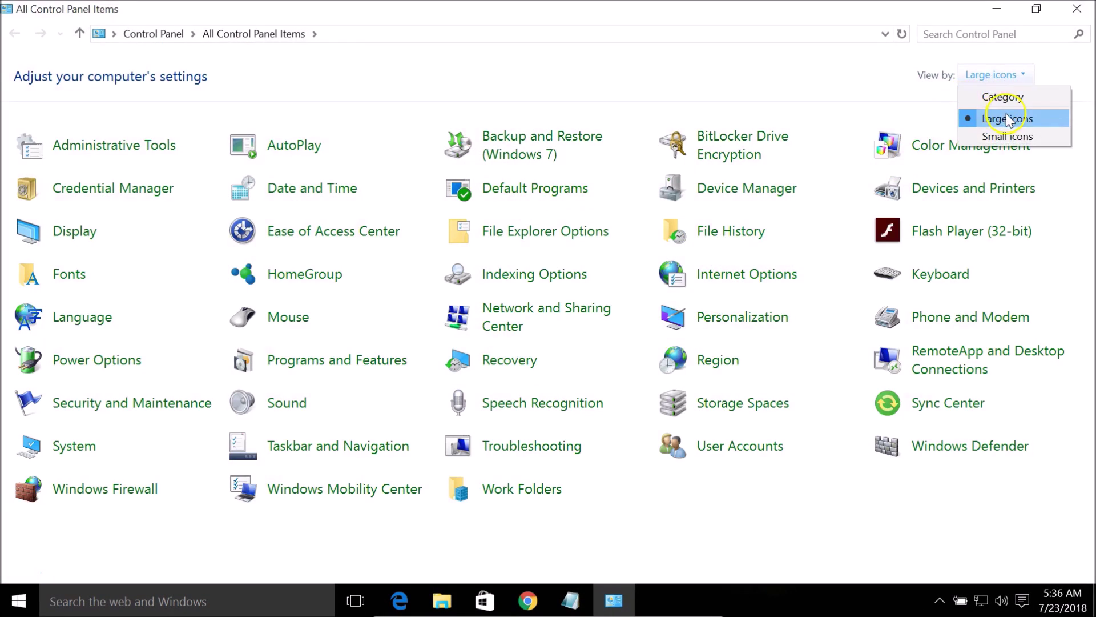
{"action": "left_click", "coordinate": [1005, 114]}
{"action": "left_click", "coordinate": [987, 89]}
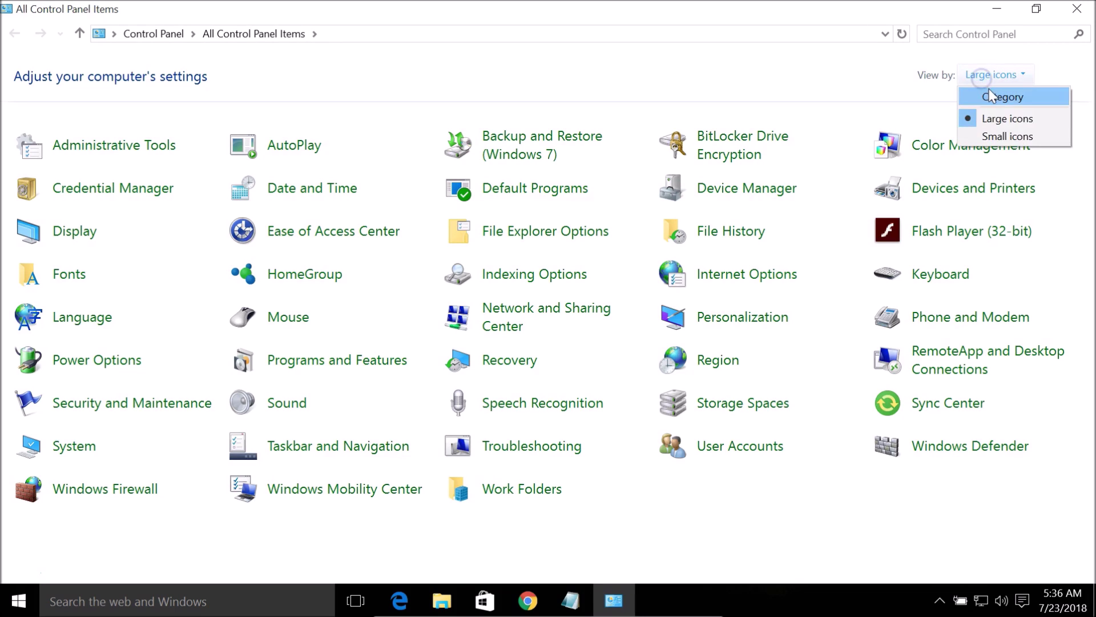
{"action": "left_click", "coordinate": [989, 88]}
{"action": "left_click", "coordinate": [822, 79]}
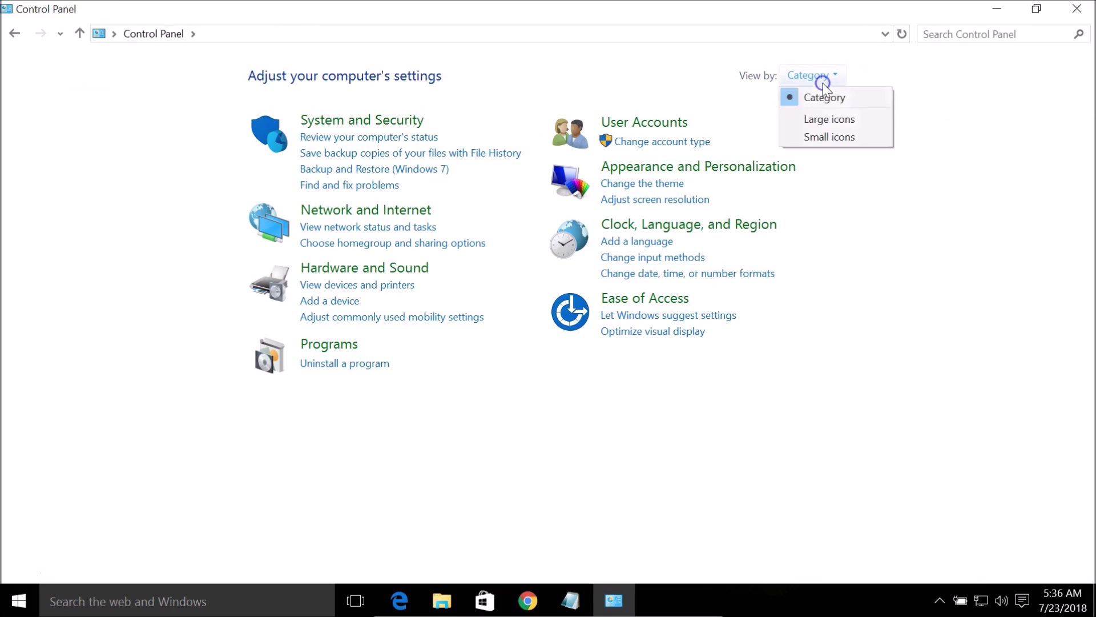
{"action": "left_click", "coordinate": [849, 120]}
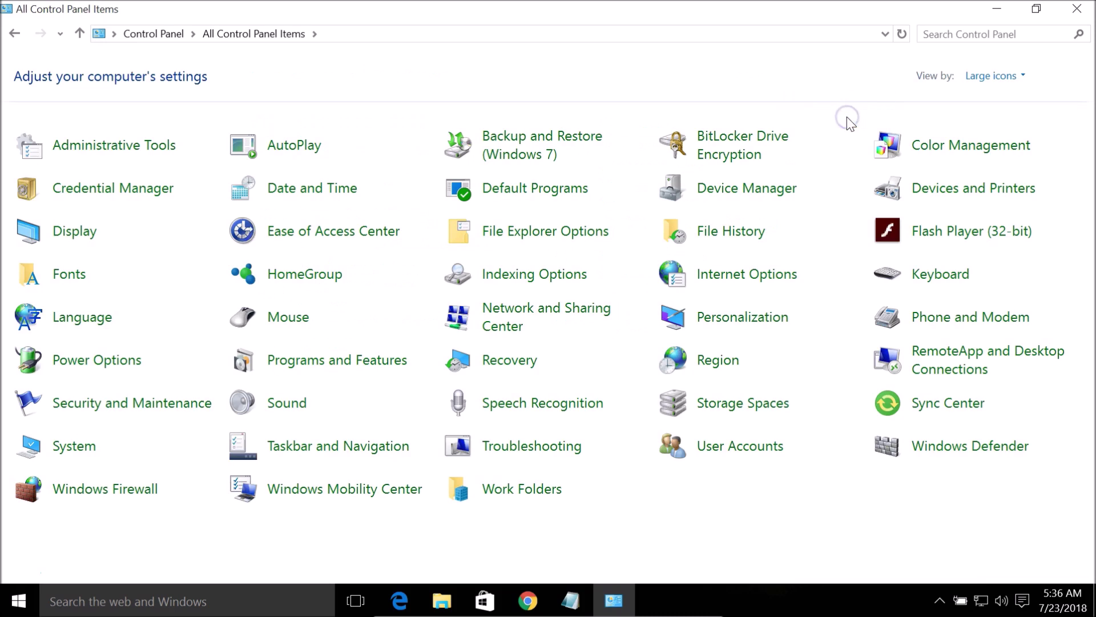
{"action": "left_click", "coordinate": [344, 232]}
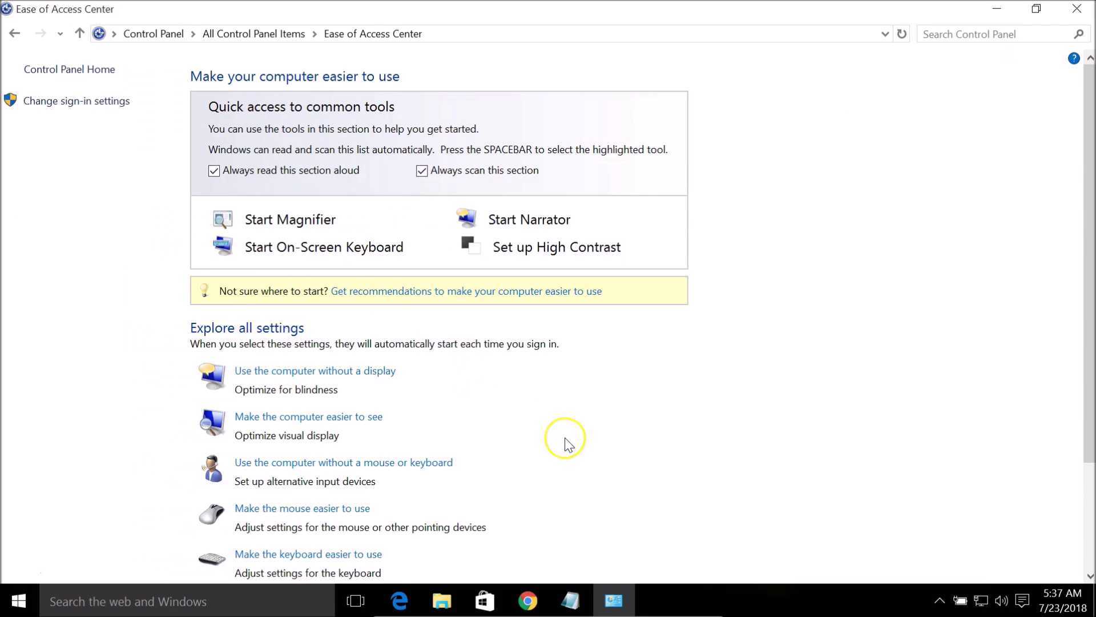
{"action": "scroll", "coordinate": [565, 440], "scroll_direction": "down", "scroll_amount": 2}
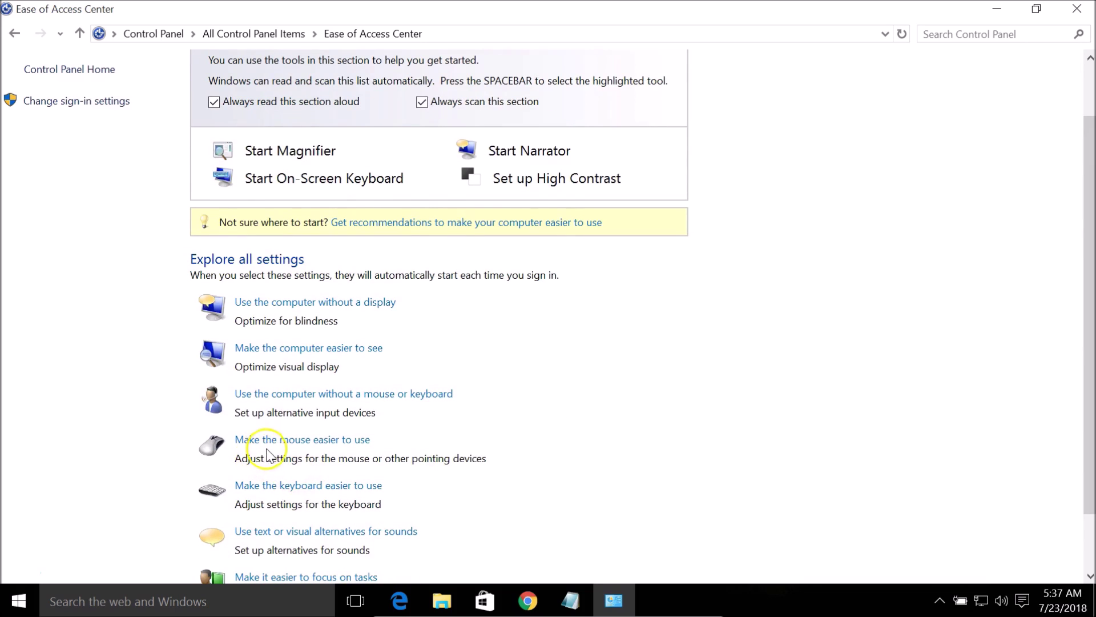
In 'Make the keyboard easier to use', leave Sticky Keys unchecked and apply with OK
{"action": "left_click", "coordinate": [339, 490]}
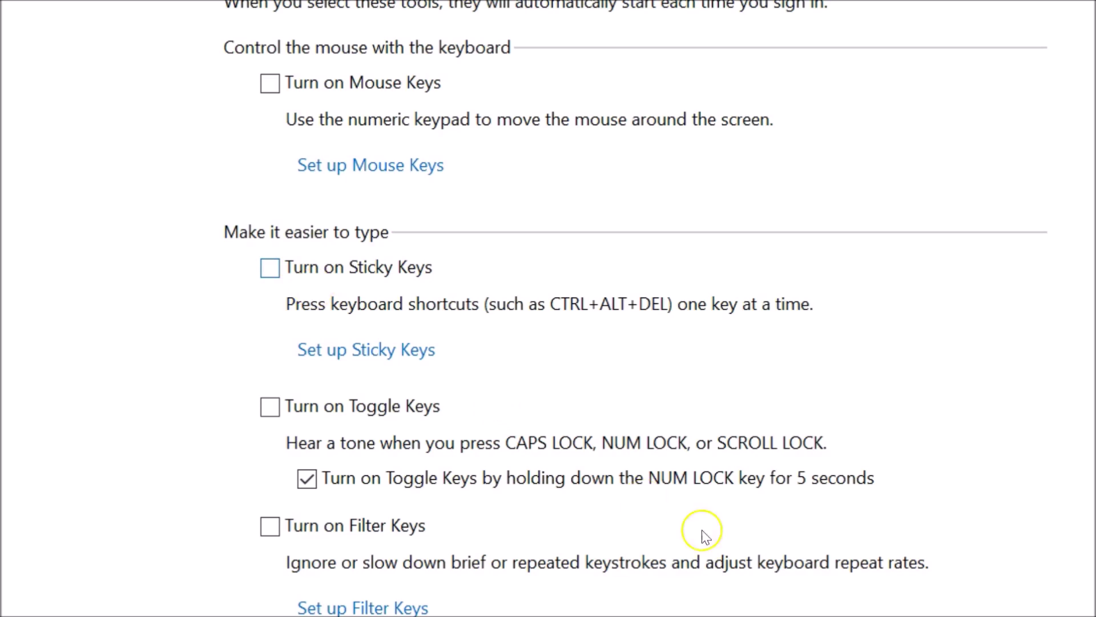
{"action": "left_click", "coordinate": [758, 565]}
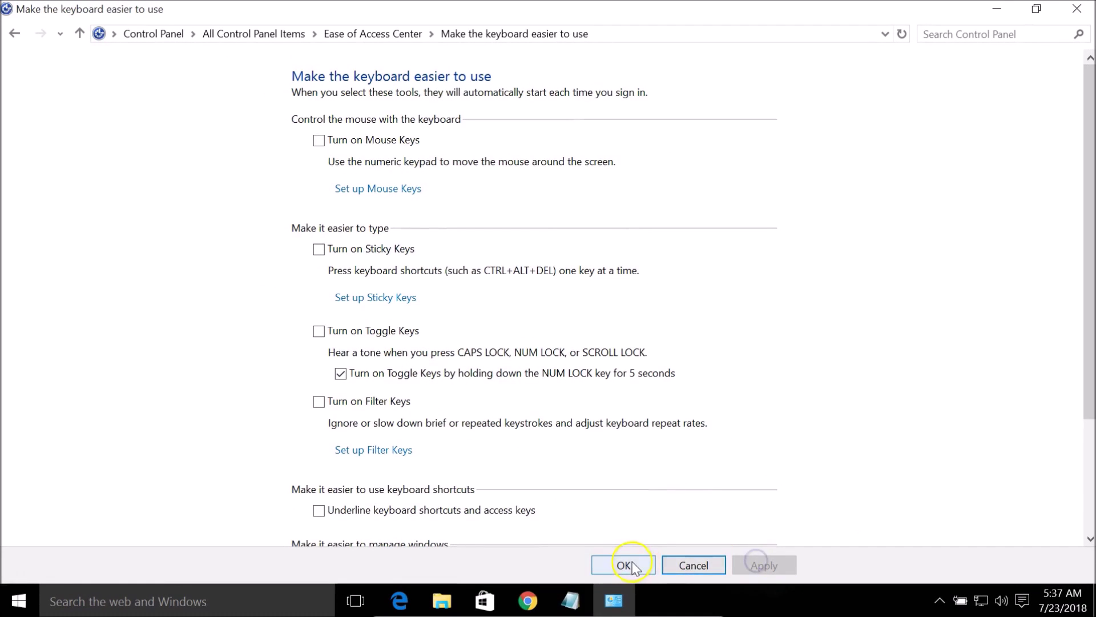
{"action": "left_click", "coordinate": [628, 566]}
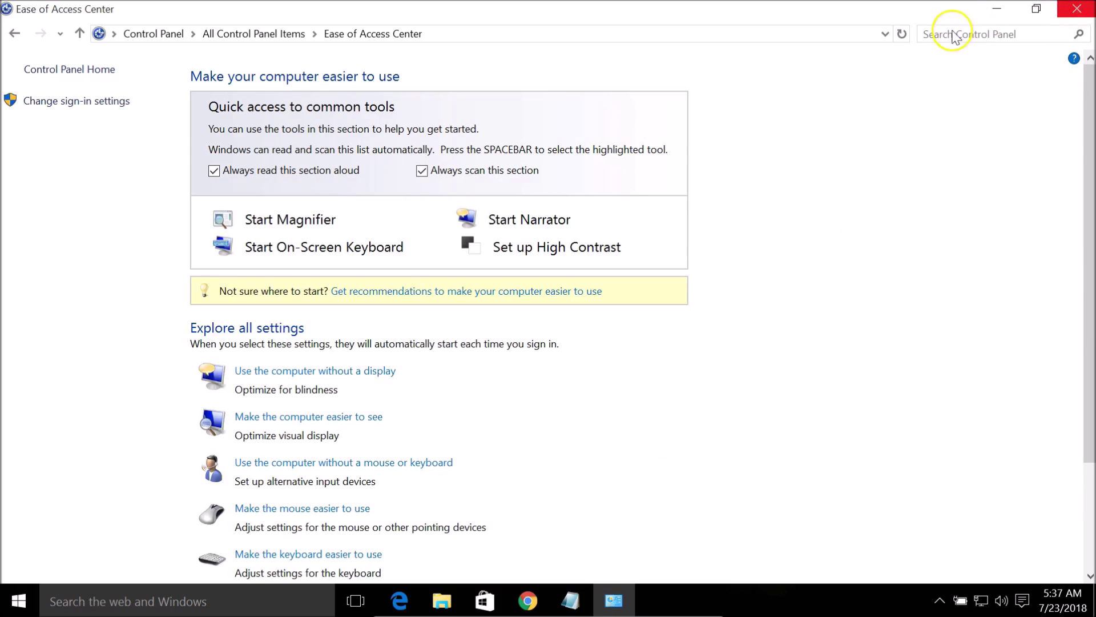
Close Control Panel and restore the Chrome window showing the 'tree' search results
{"action": "left_click", "coordinate": [1081, 8]}
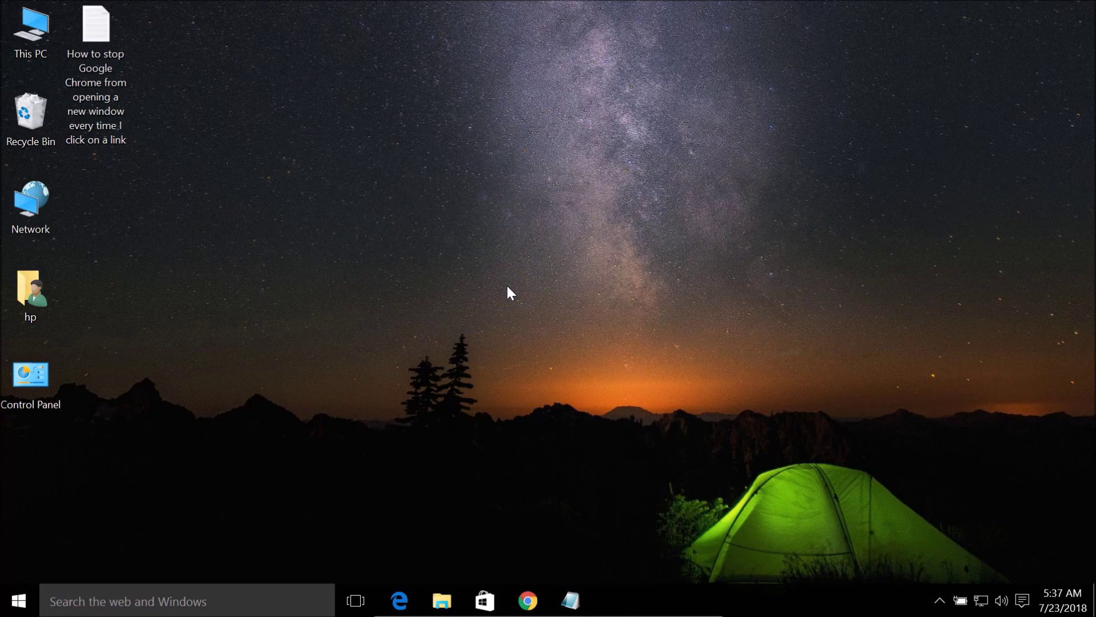
{"action": "left_click", "coordinate": [568, 600]}
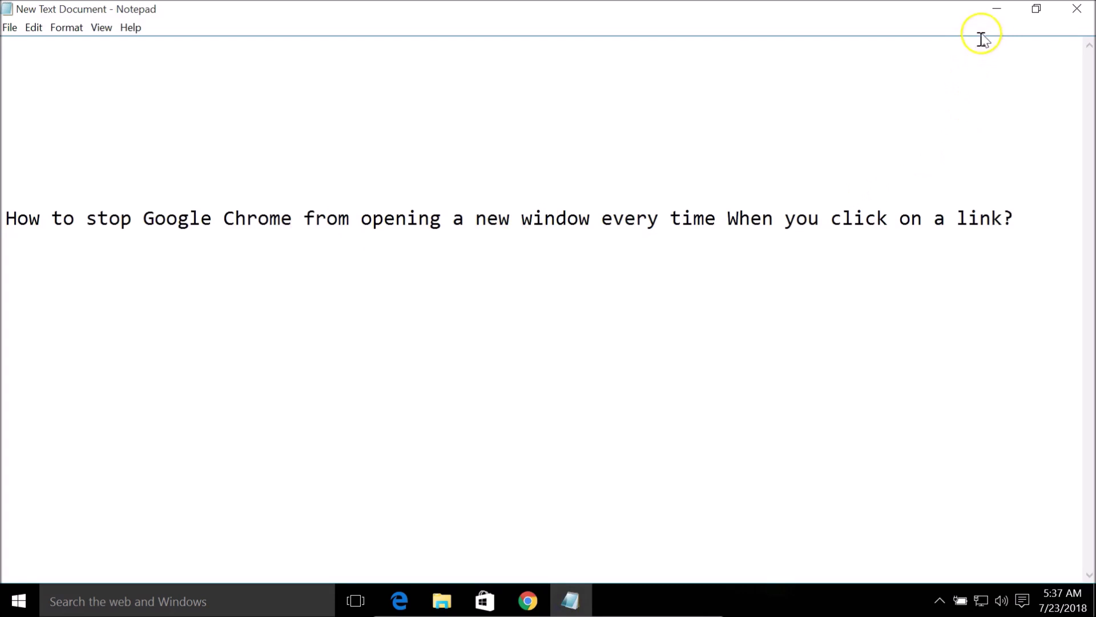
{"action": "left_click", "coordinate": [998, 13]}
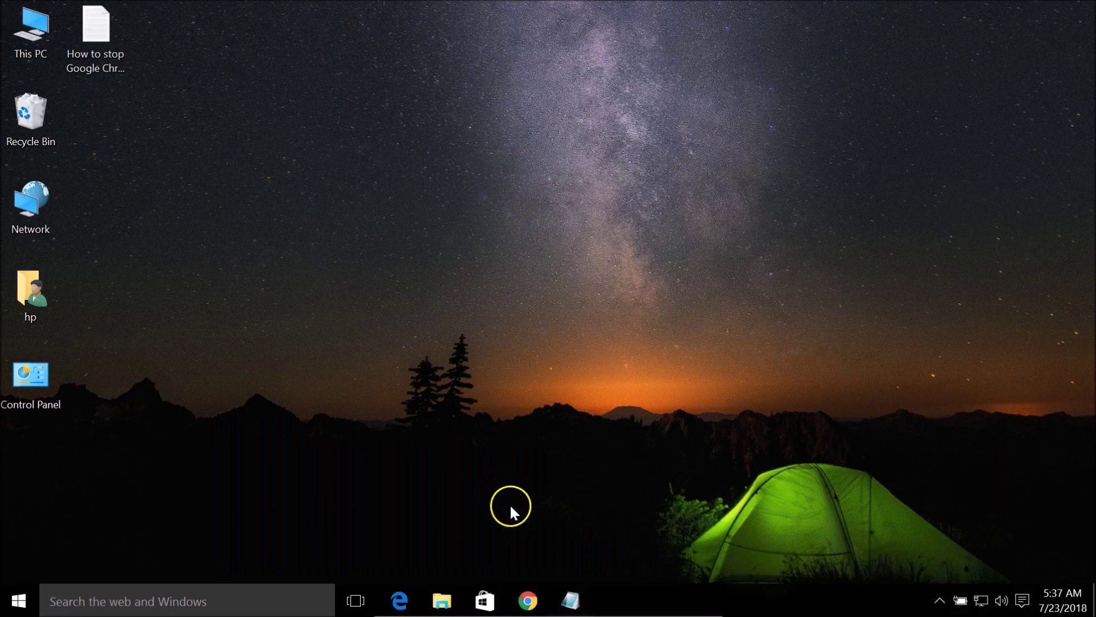
{"action": "mouse_move", "coordinate": [528, 604]}
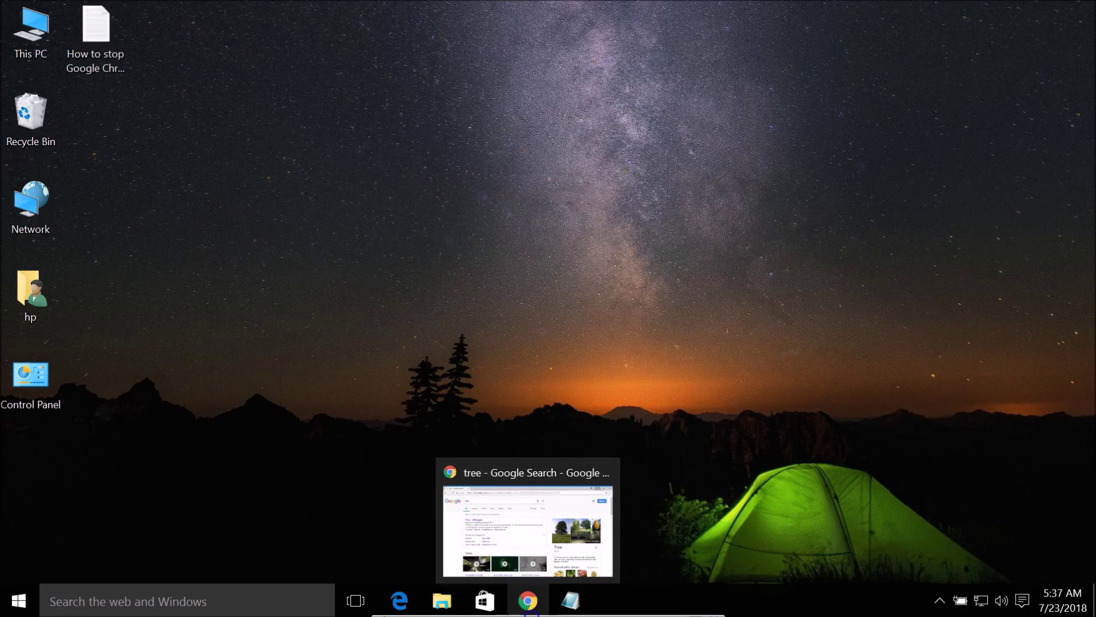
{"action": "left_click", "coordinate": [519, 547]}
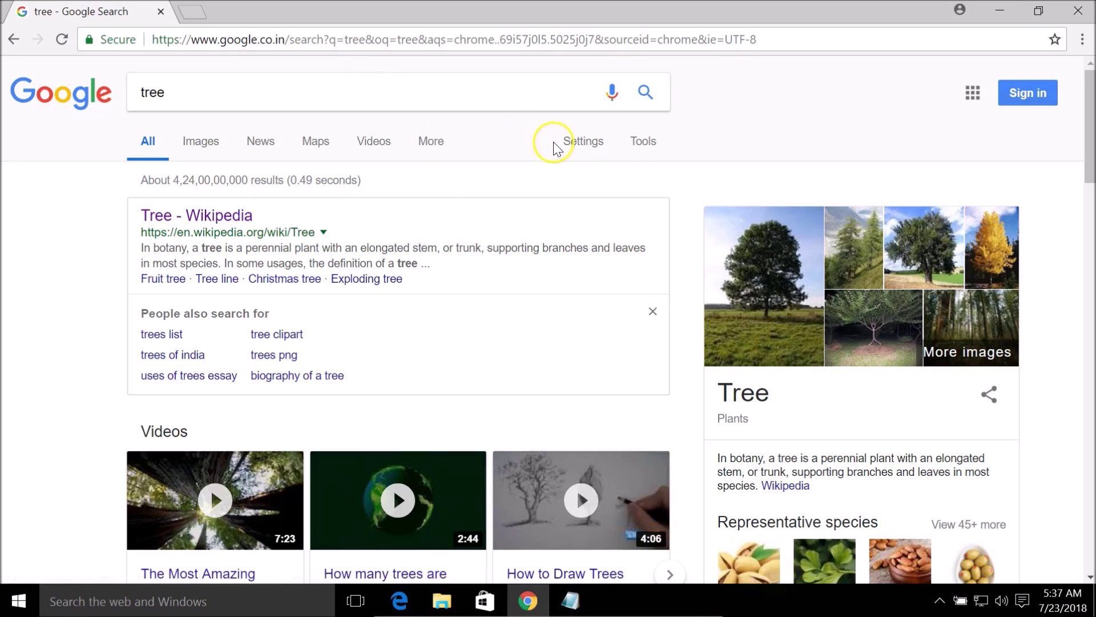
Uncheck 'Open each selected result in a new browser window' in Search settings, save, and close Chrome
{"action": "left_click", "coordinate": [574, 144]}
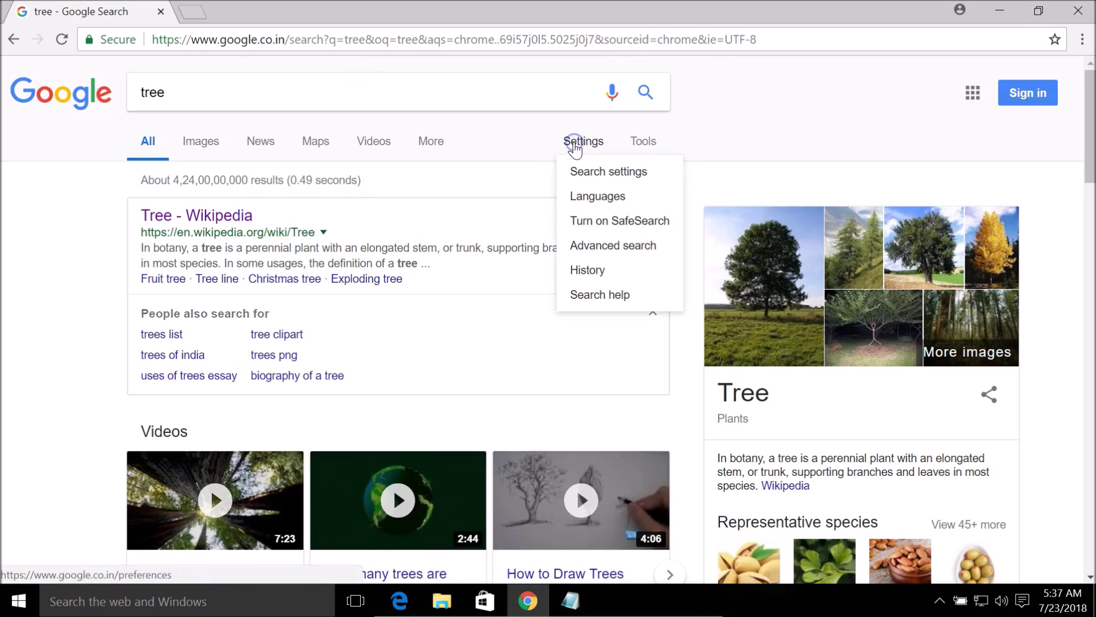
{"action": "left_click", "coordinate": [606, 175]}
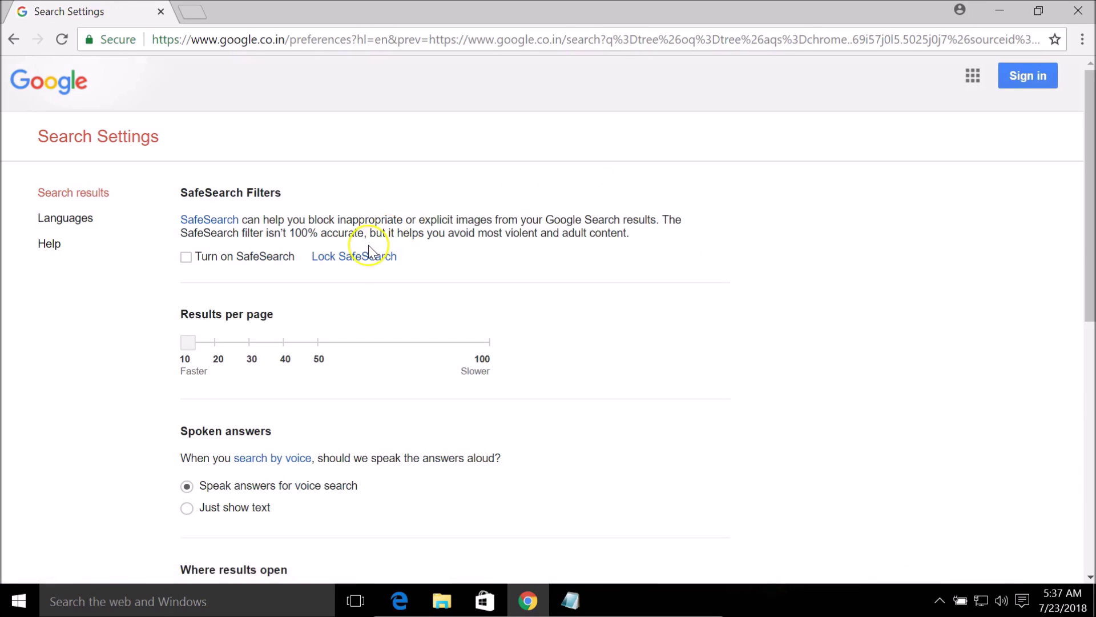
{"action": "scroll", "coordinate": [368, 251], "scroll_direction": "down", "scroll_amount": 6}
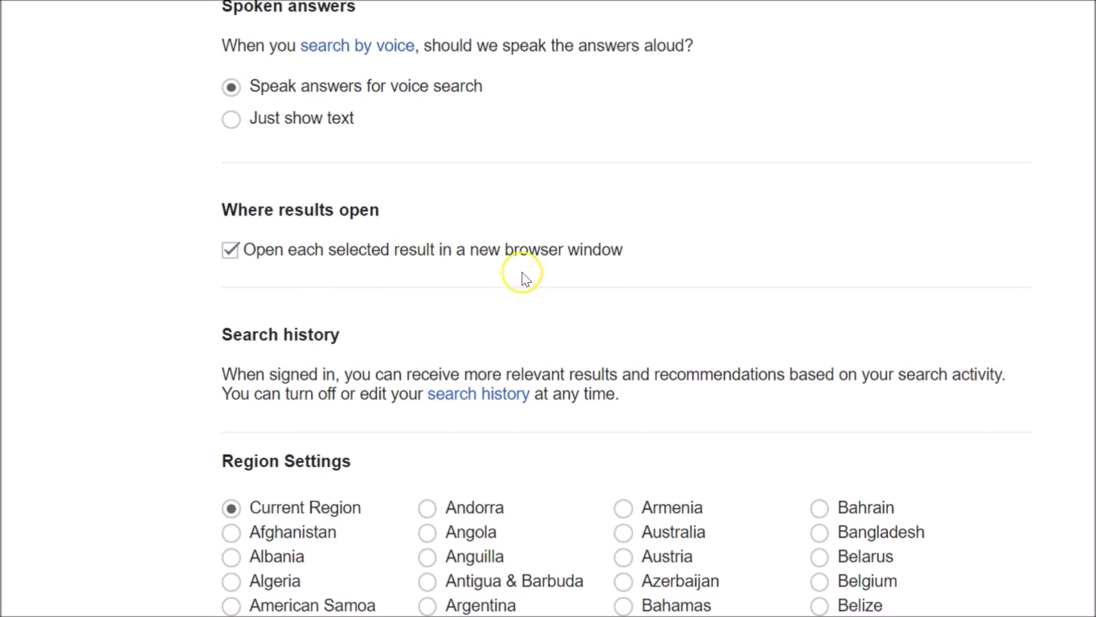
{"action": "left_click", "coordinate": [331, 252]}
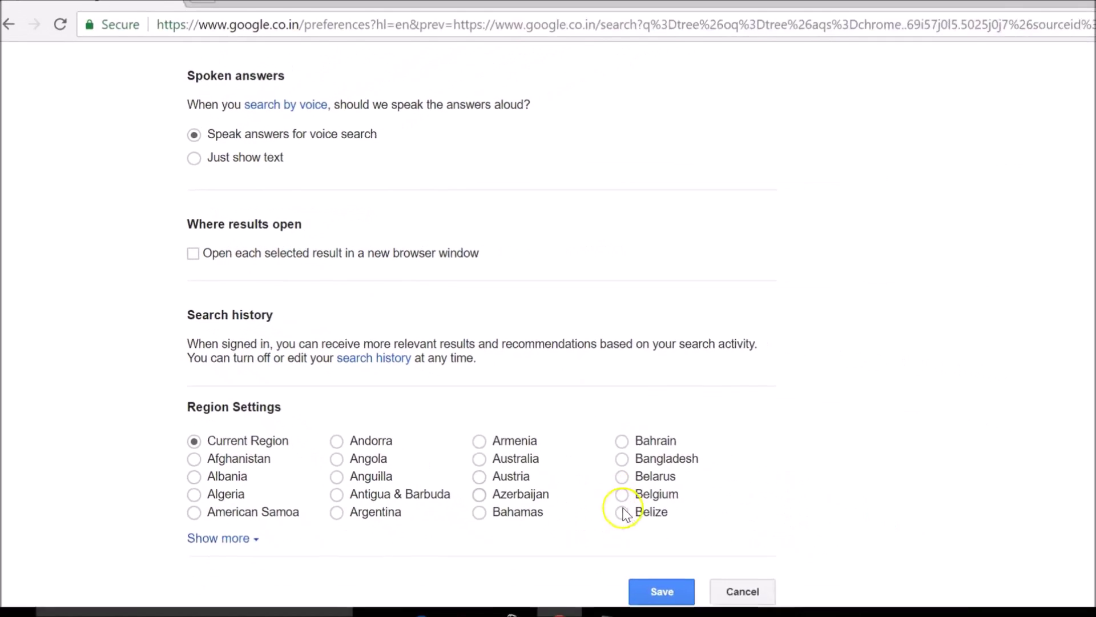
{"action": "left_click", "coordinate": [661, 591]}
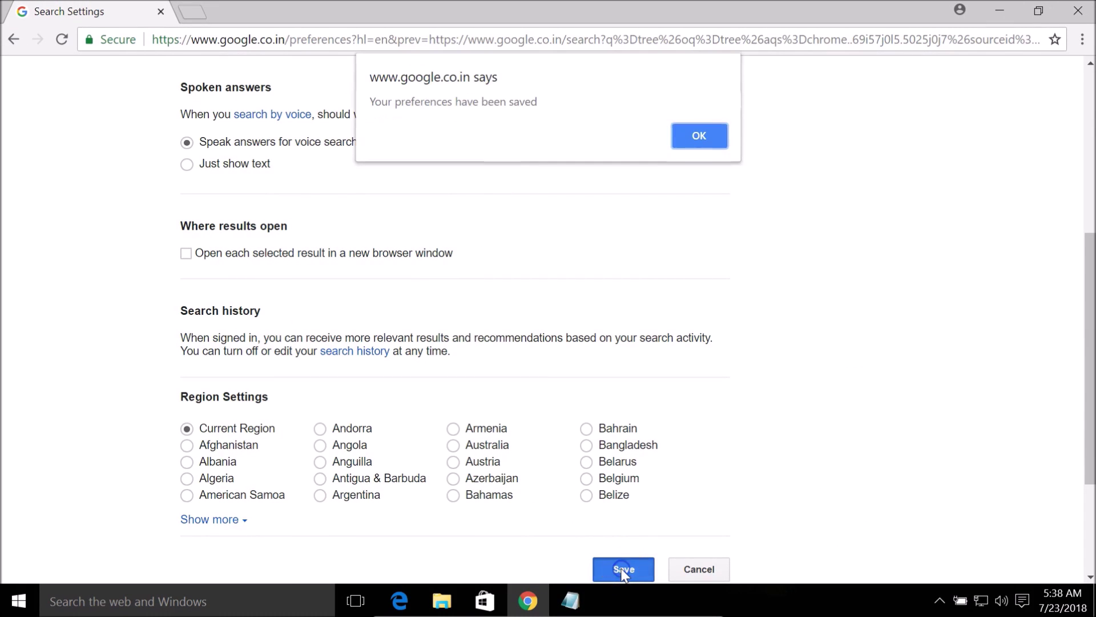
{"action": "left_click", "coordinate": [696, 137]}
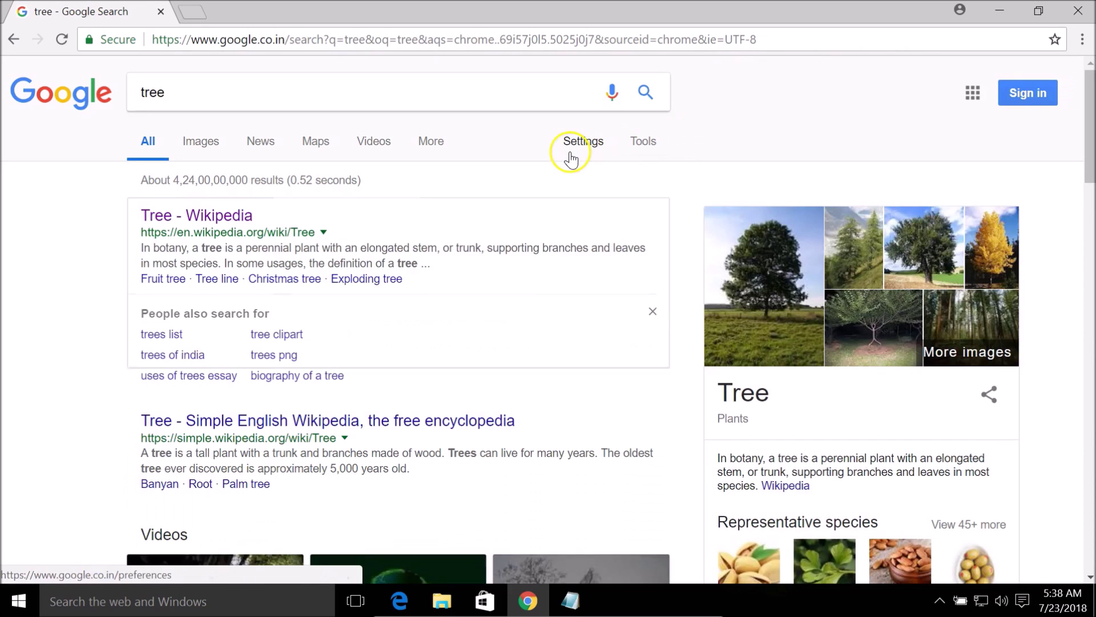
{"action": "left_click", "coordinate": [1072, 12]}
Relaunch Chrome to a New Tab page, briefly checking the Notepad question before minimizing it
{"action": "left_click", "coordinate": [527, 599]}
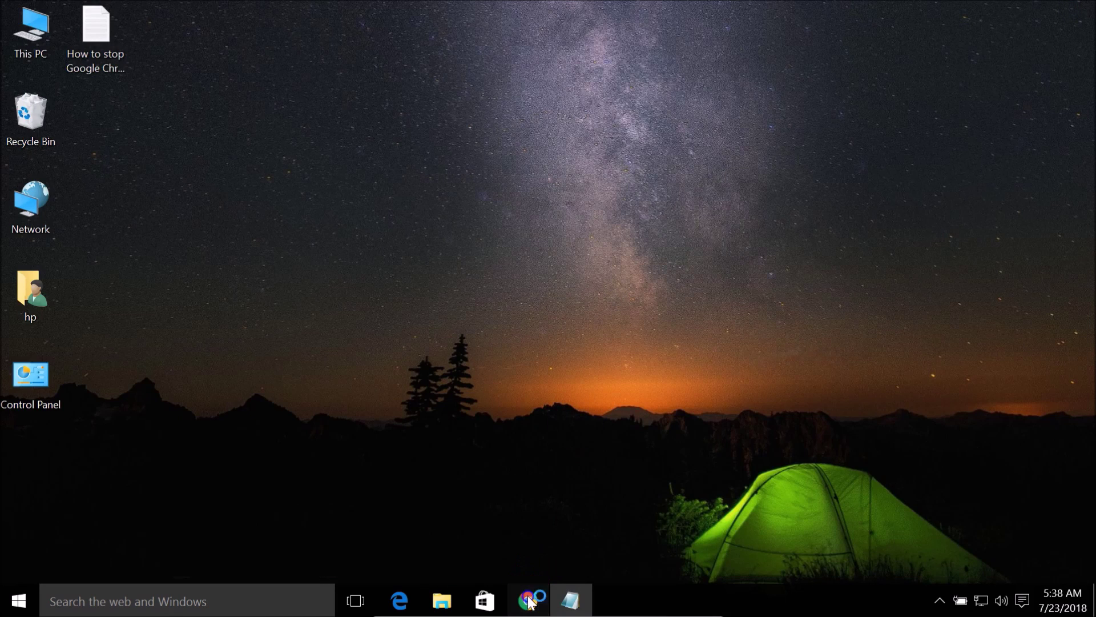
{"action": "left_click", "coordinate": [255, 243]}
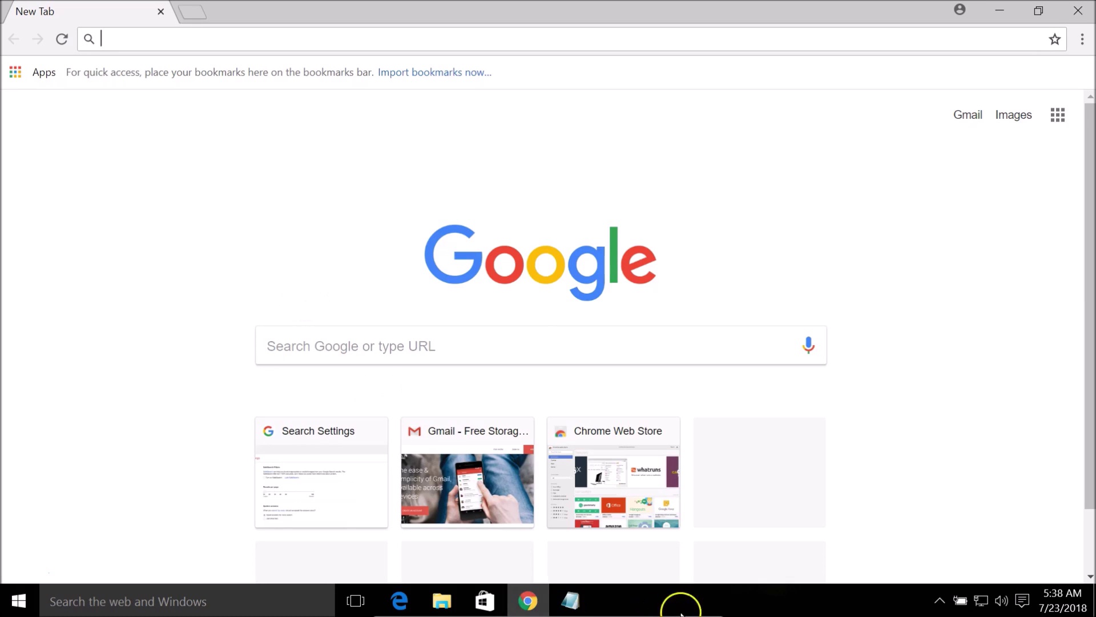
{"action": "left_click", "coordinate": [574, 597]}
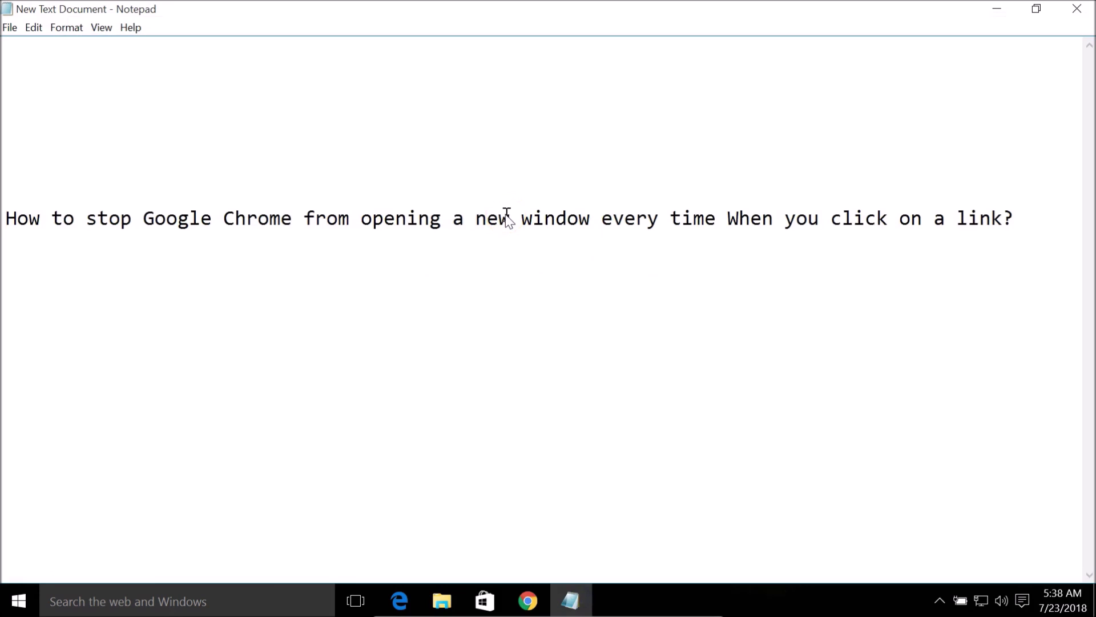
{"action": "left_click", "coordinate": [997, 12]}
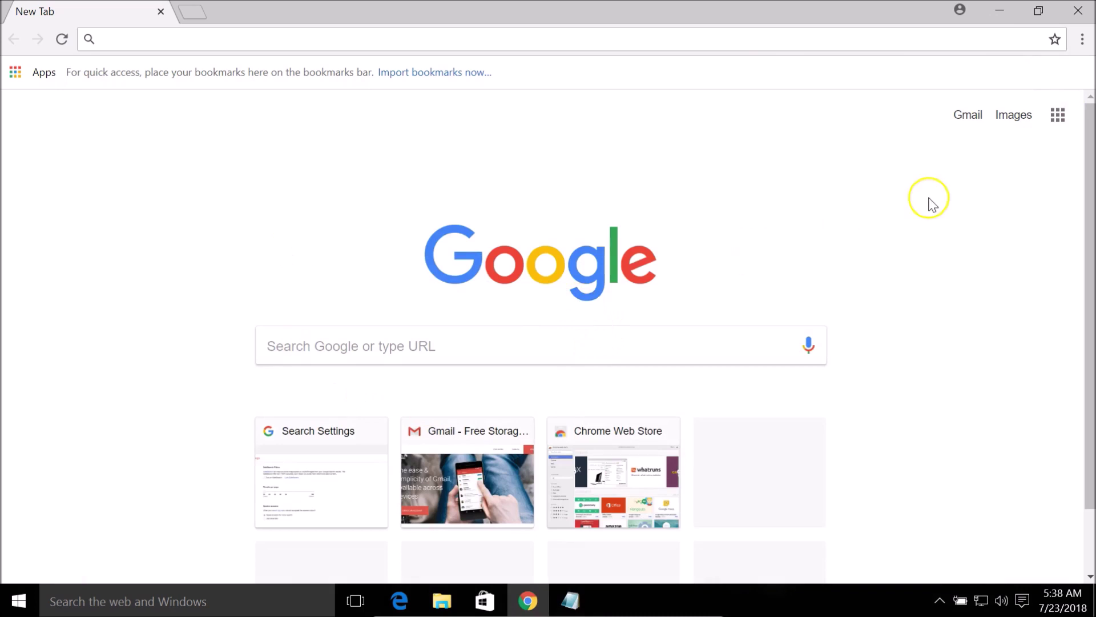
In Chrome Settings, expand Advanced and choose 'Restore settings to their original defaults'
{"action": "left_click", "coordinate": [1082, 39]}
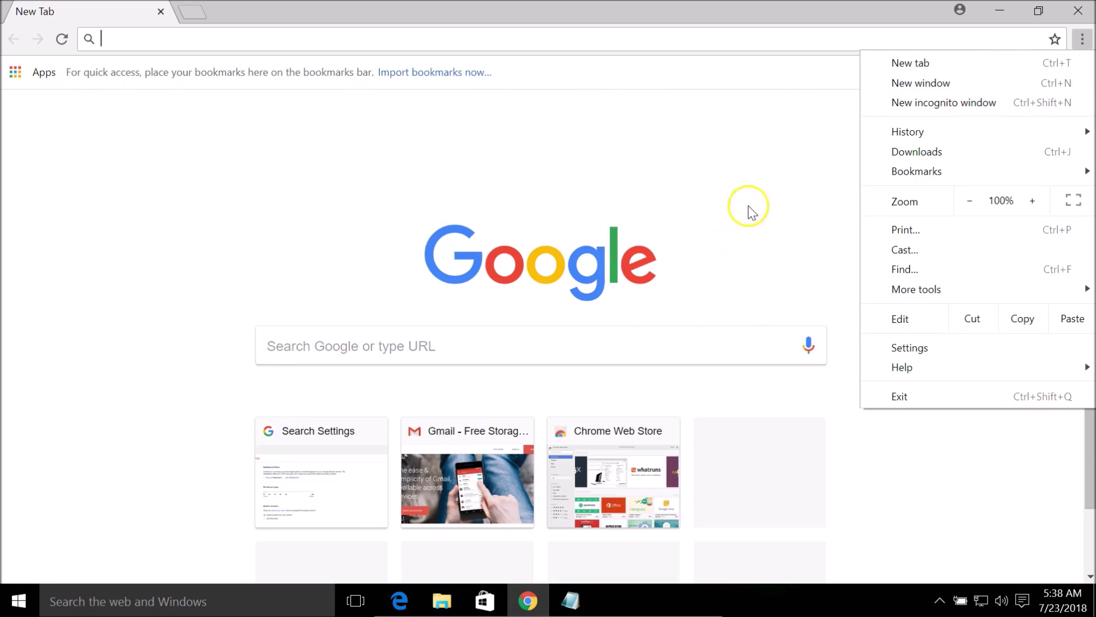
{"action": "left_click", "coordinate": [926, 347]}
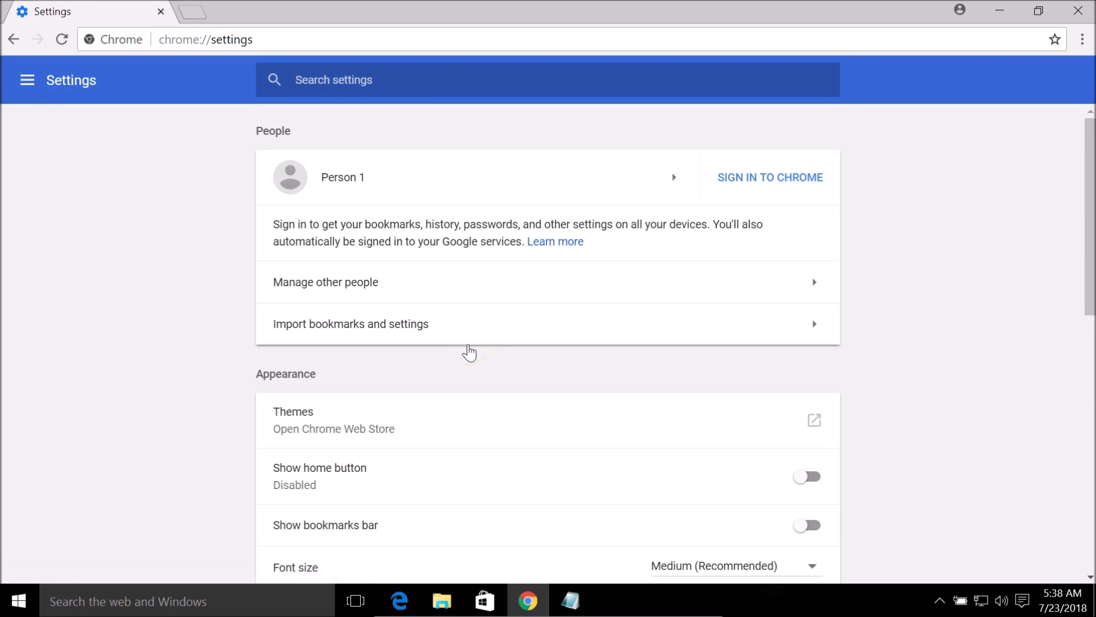
{"action": "scroll", "coordinate": [469, 352], "scroll_direction": "down", "scroll_amount": 10}
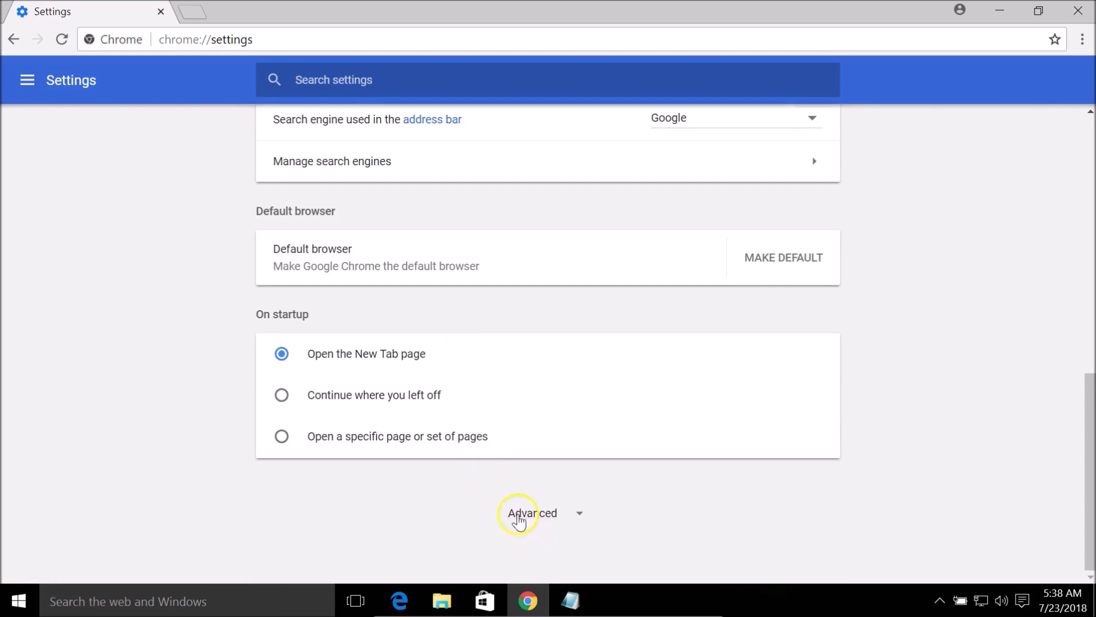
{"action": "left_click", "coordinate": [532, 514]}
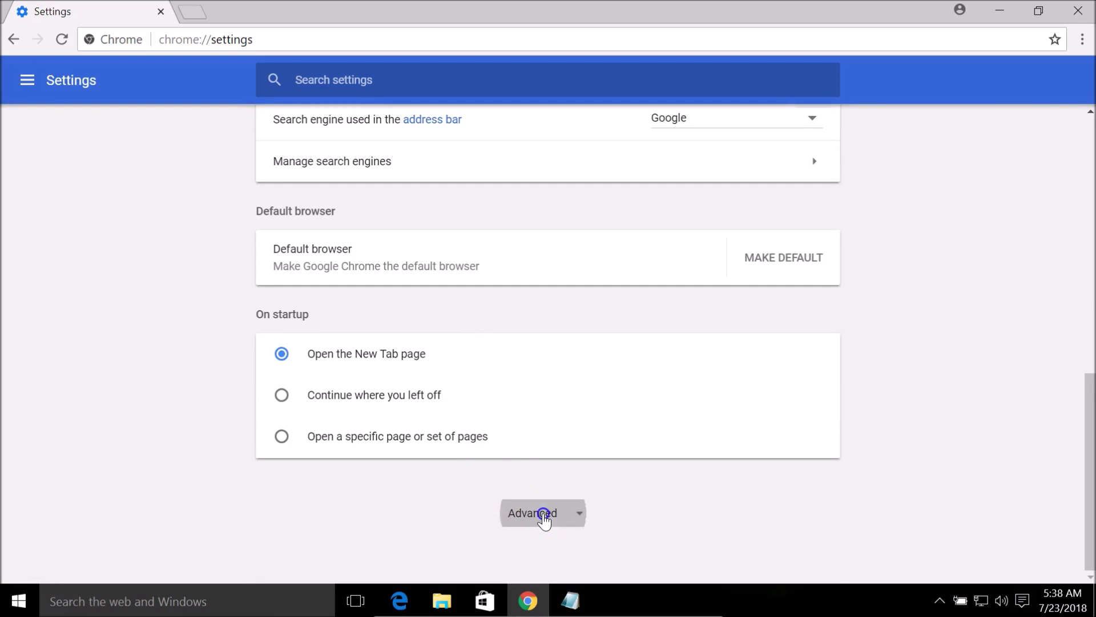
{"action": "scroll", "coordinate": [506, 398], "scroll_direction": "down", "scroll_amount": 20}
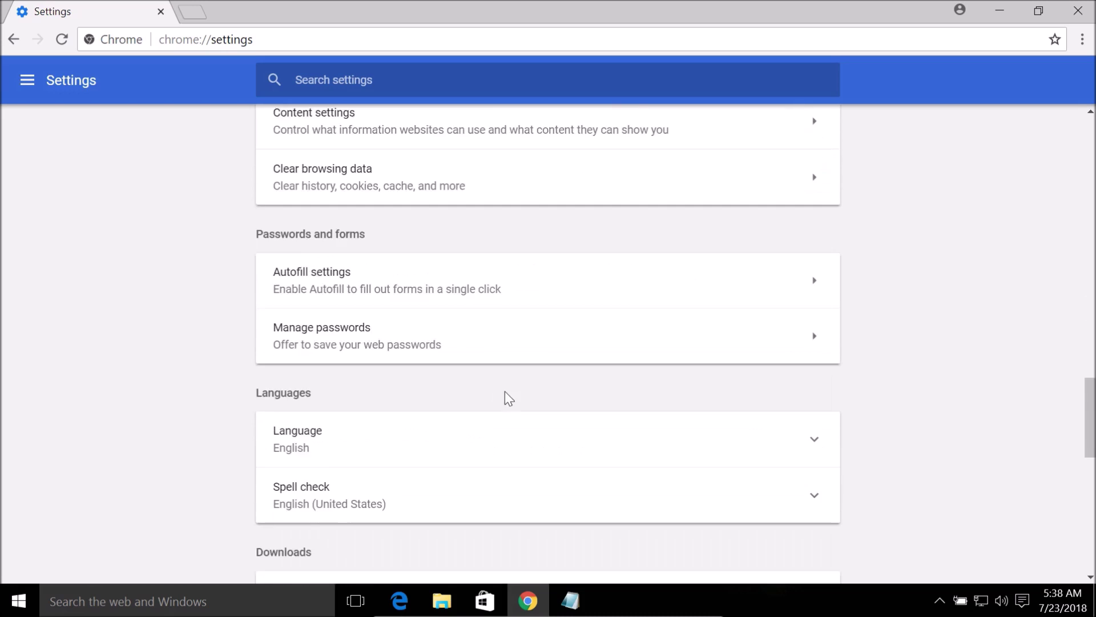
{"action": "scroll", "coordinate": [506, 399], "scroll_direction": "down", "scroll_amount": 1}
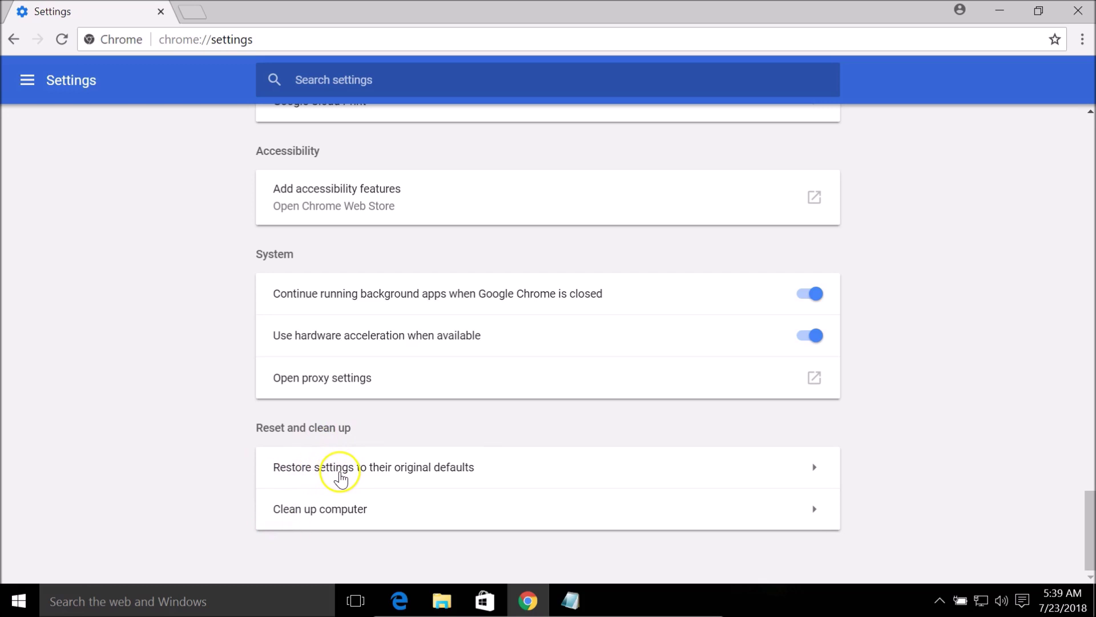
{"action": "left_click", "coordinate": [405, 474]}
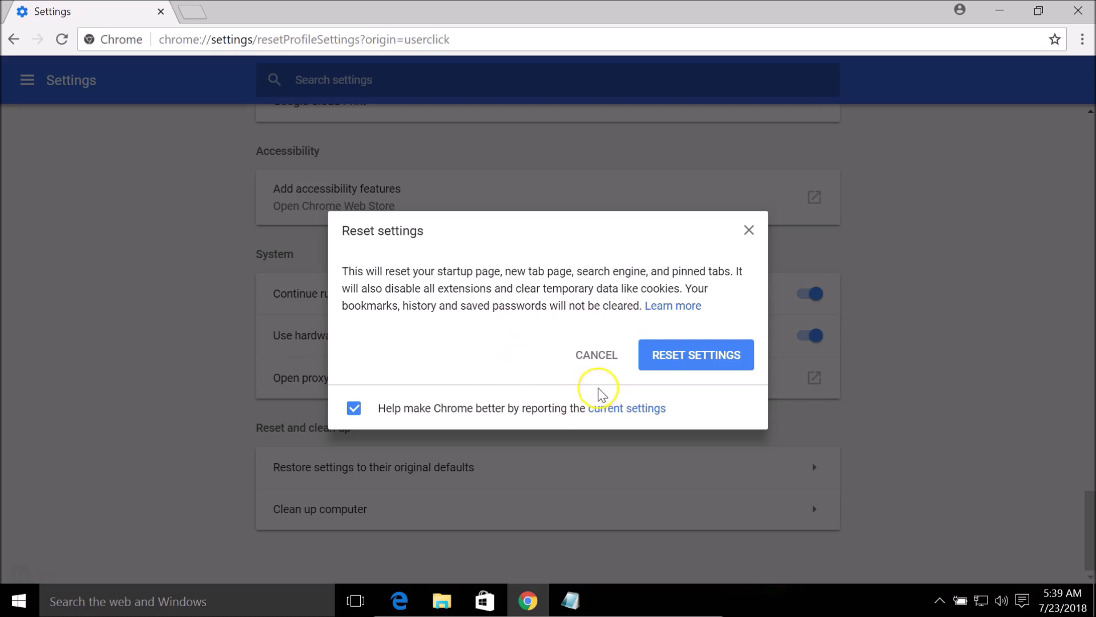
Confirm RESET SETTINGS, then close the Chrome window
{"action": "left_click", "coordinate": [692, 361]}
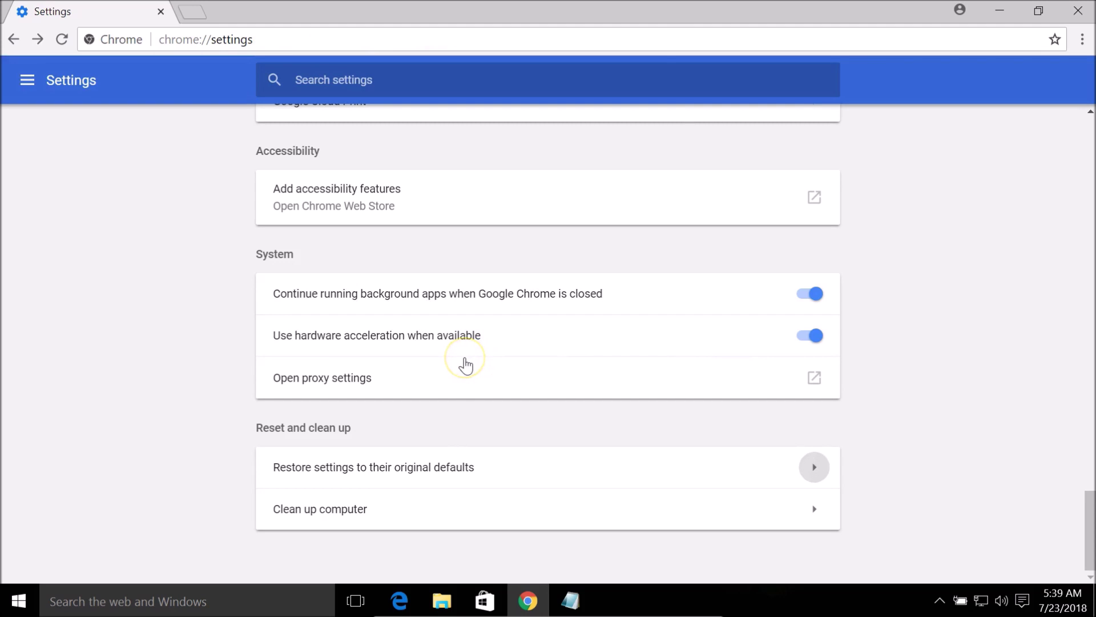
{"action": "left_click", "coordinate": [1078, 10]}
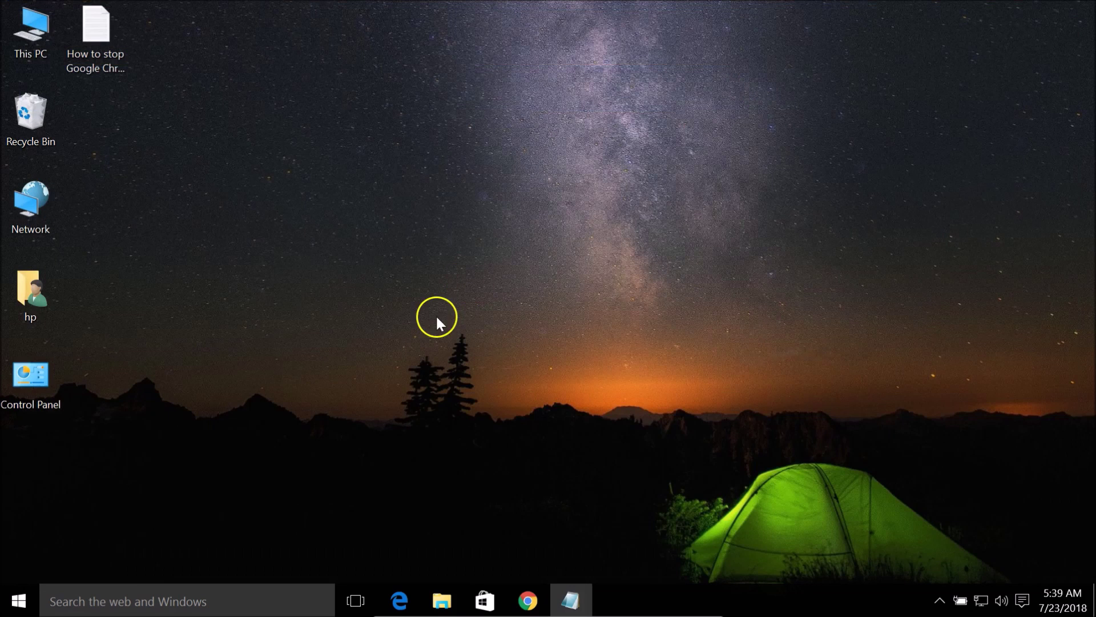
Reopen Chrome from the taskbar, then bring the Notepad question note to the front
{"action": "left_click", "coordinate": [528, 599]}
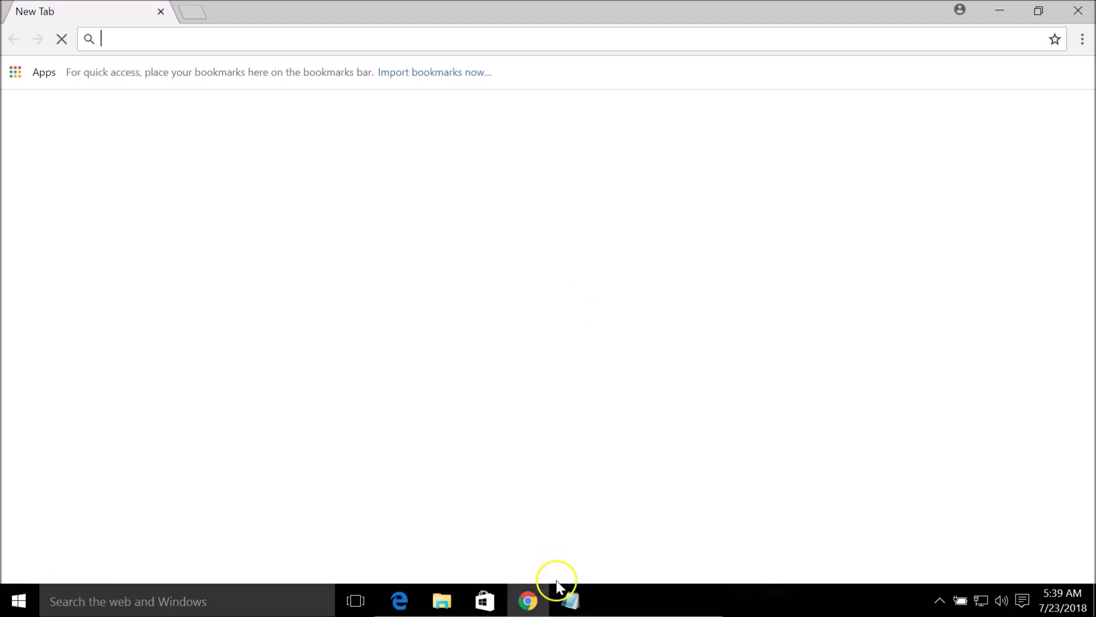
{"action": "left_click", "coordinate": [568, 598]}
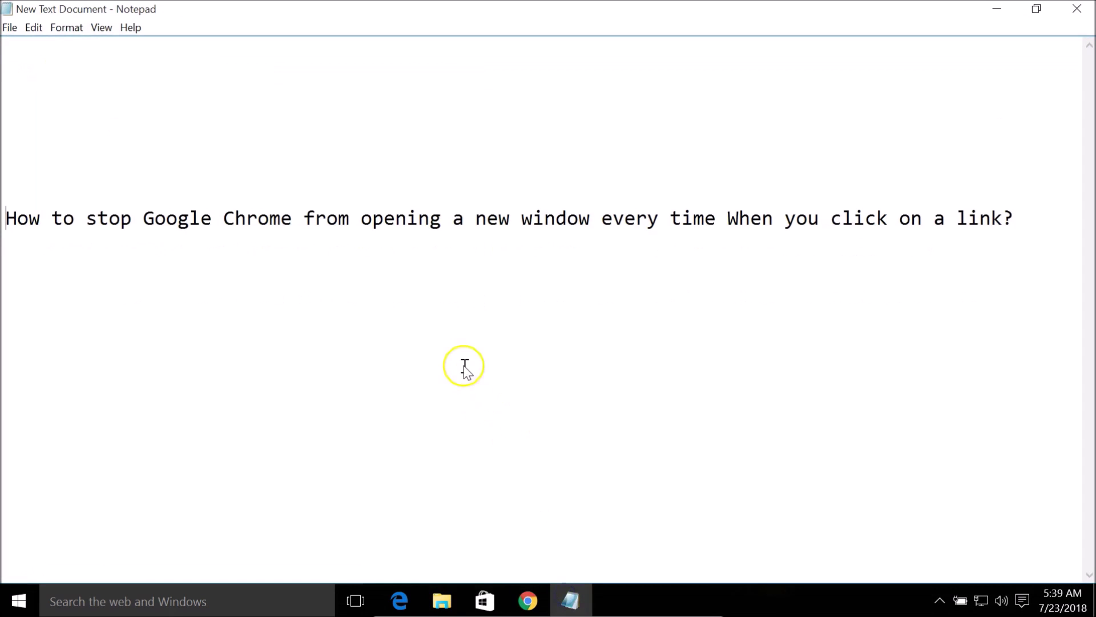